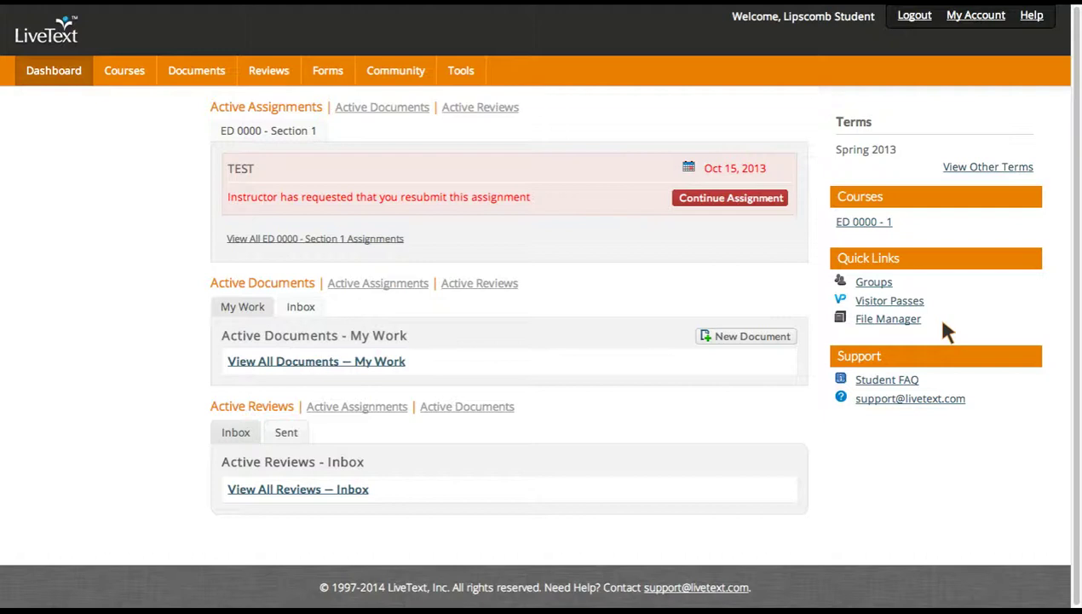
- Go to the Documents tab to list your own documents under My Work
click(200, 73)
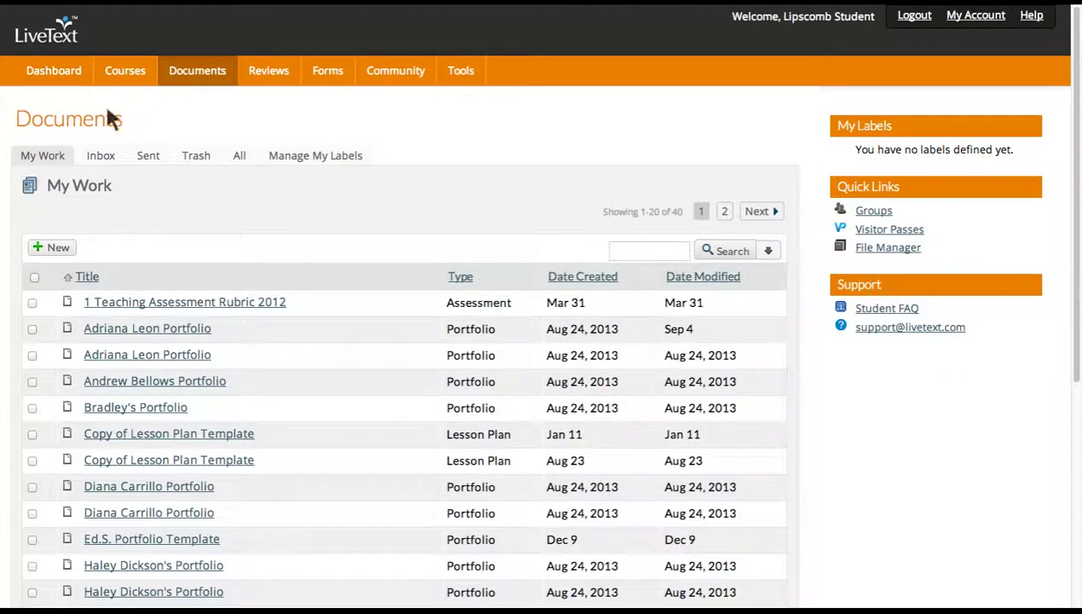
- Start a new document and expand the M.Ed./Ed.S. Portfolio Templates group under TN: Lipscomb University
click(56, 251)
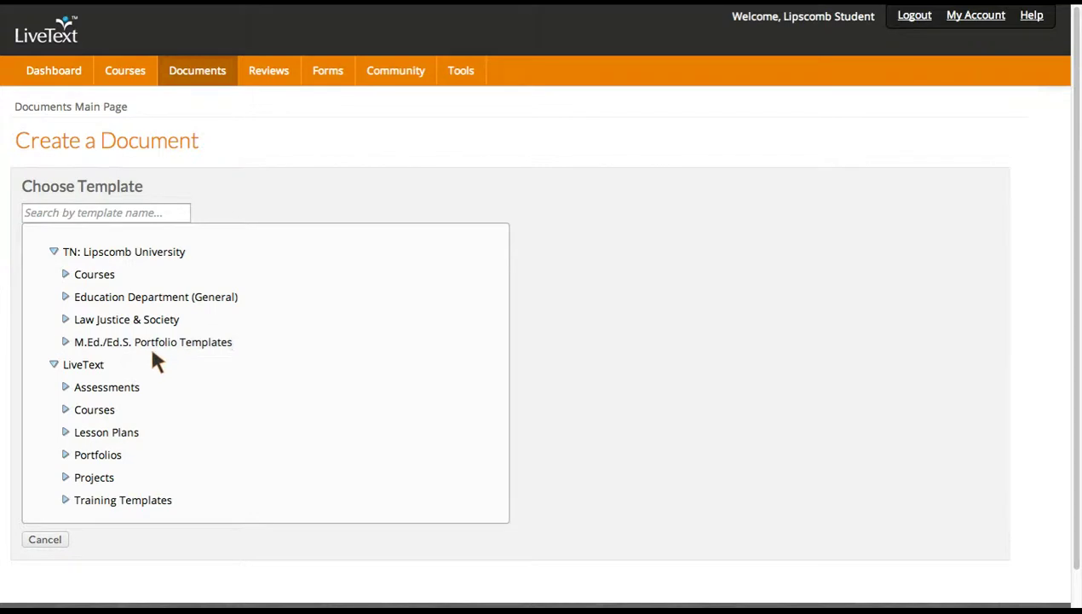
scroll(152, 356, down, 1)
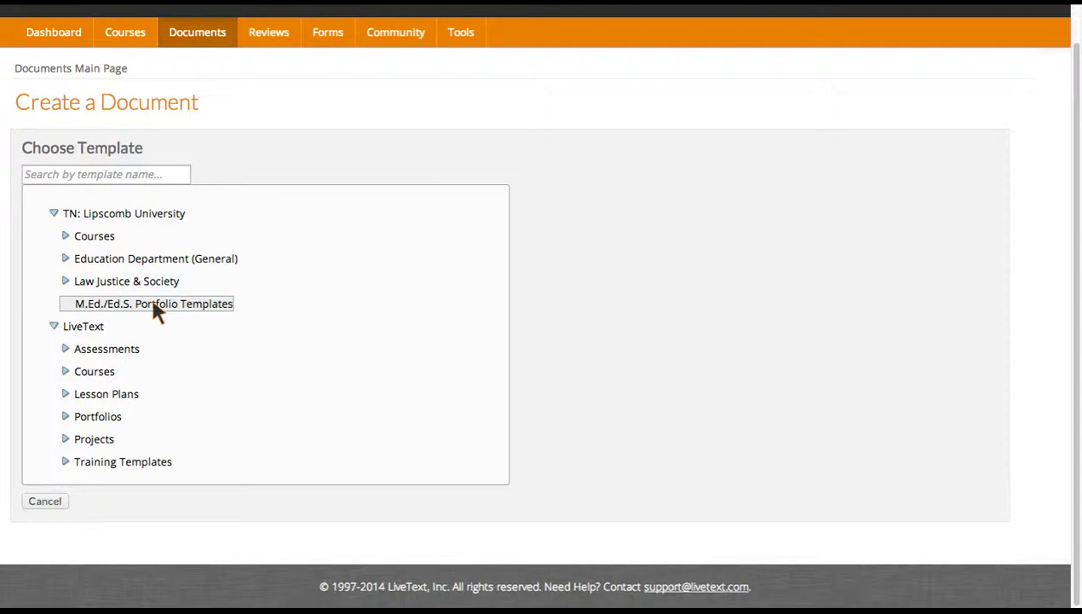
click(154, 307)
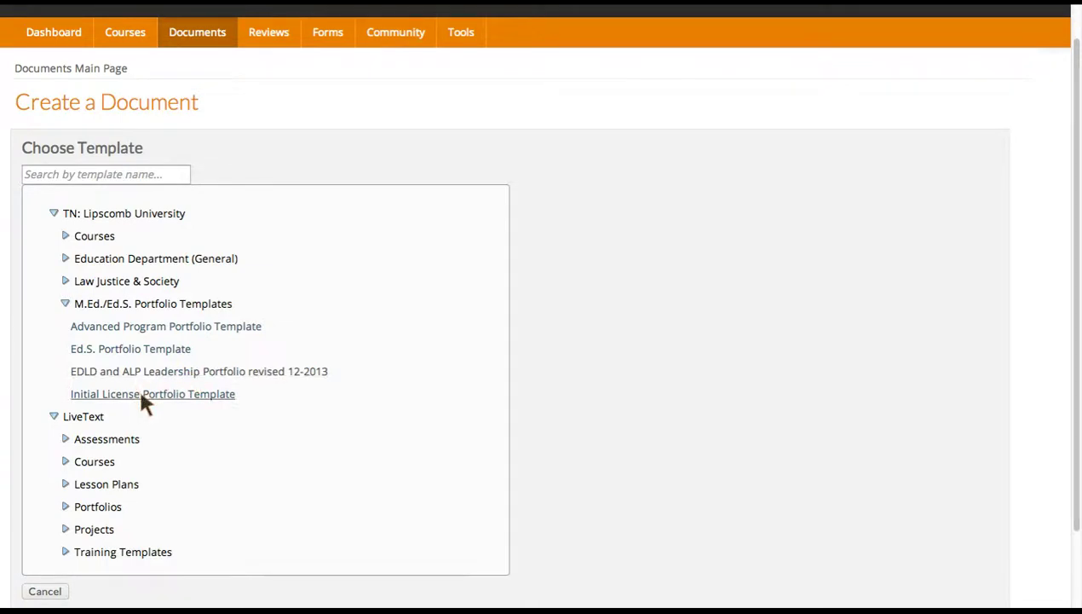
- Choose the Advanced Program Portfolio Template and create a document from it
click(167, 327)
scroll(166, 332, down, 3)
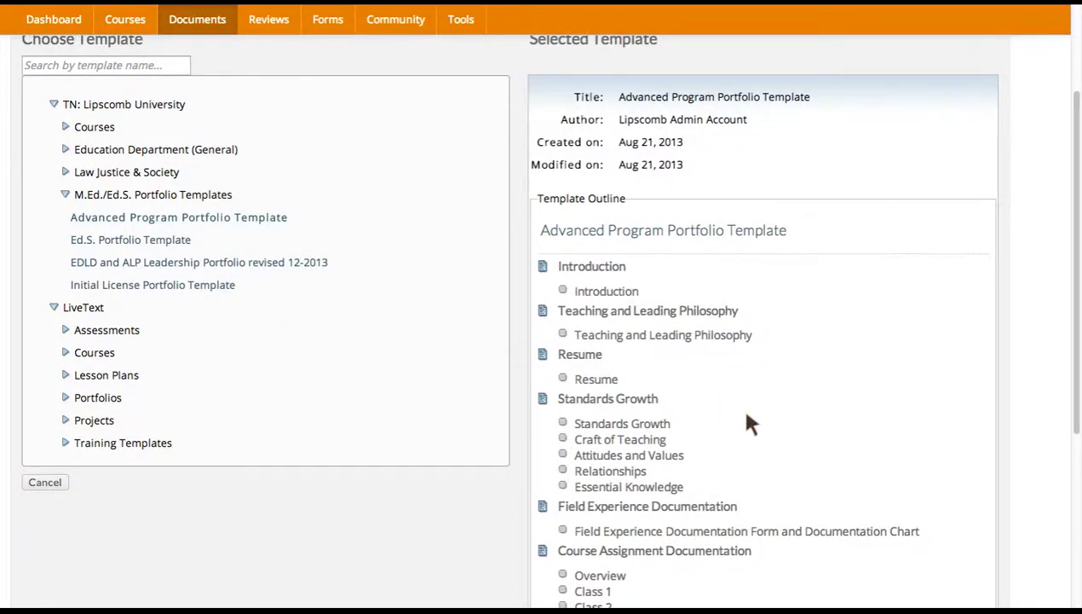
scroll(750, 424, down, 8)
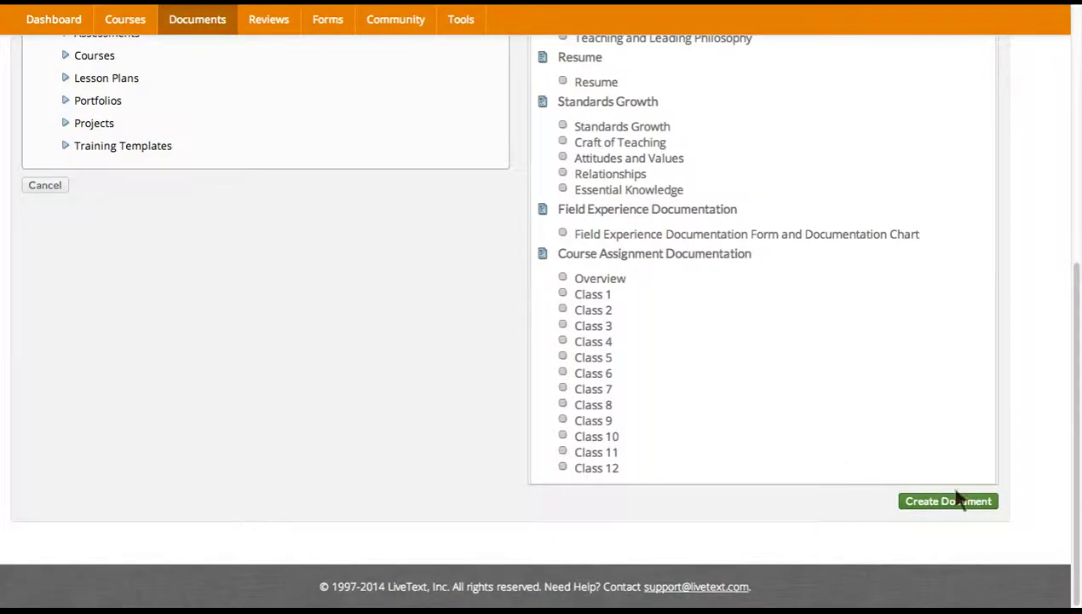
click(965, 506)
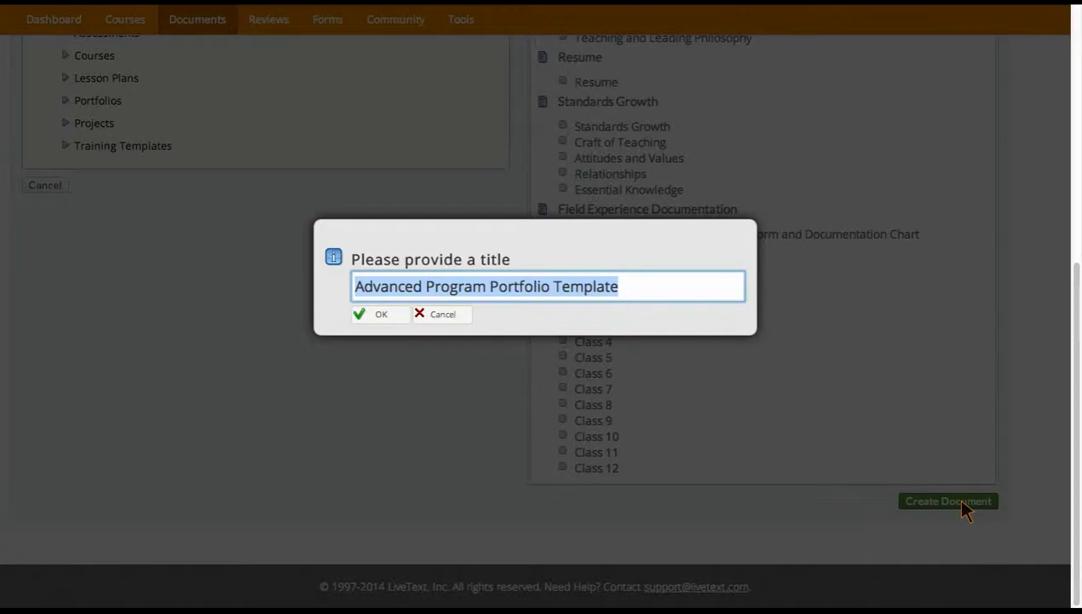
- Title the new document 'M.Ed. Student Example Template' and confirm
text(M.Ed. Student)
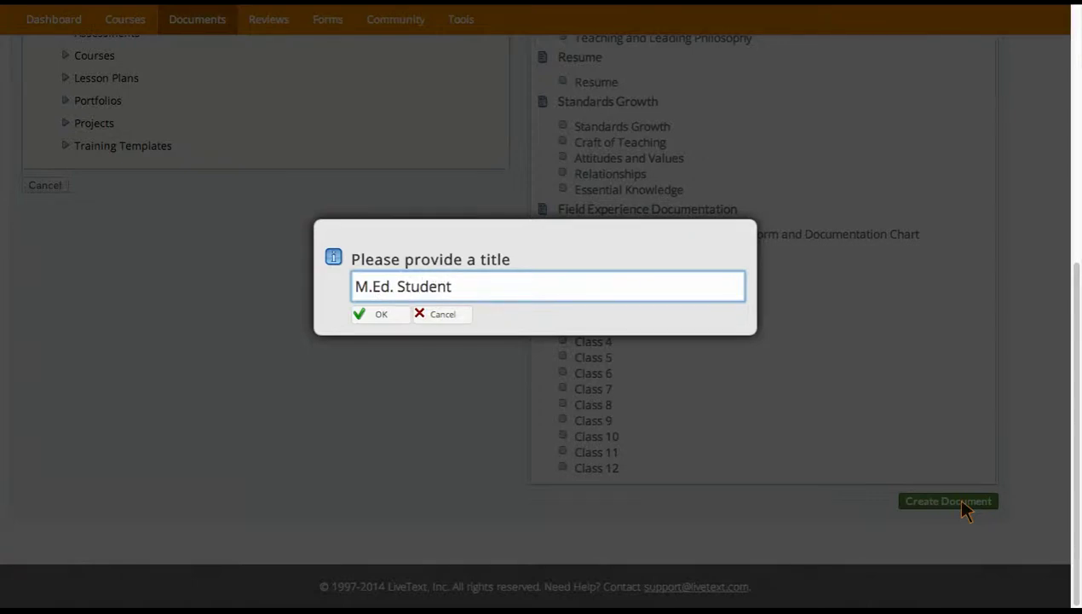
text( Example Template)
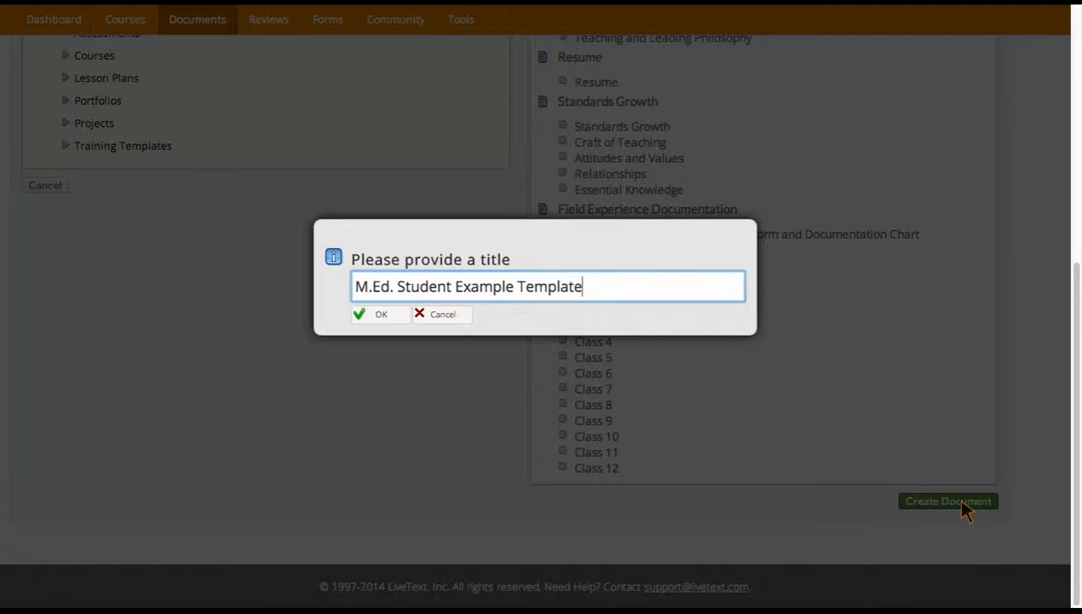
click(381, 315)
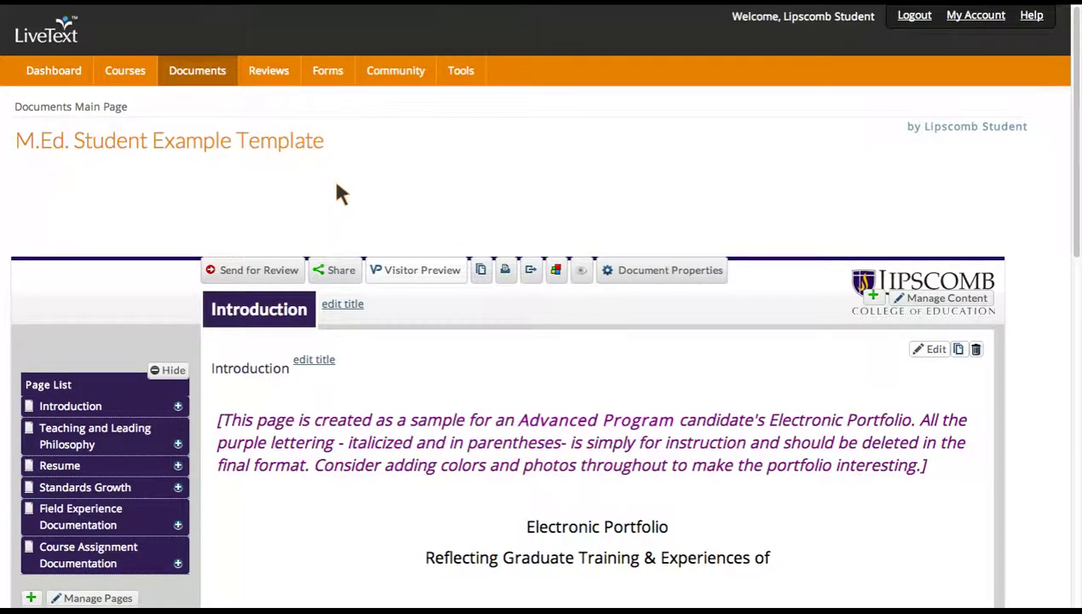
scroll(339, 194, down, 2)
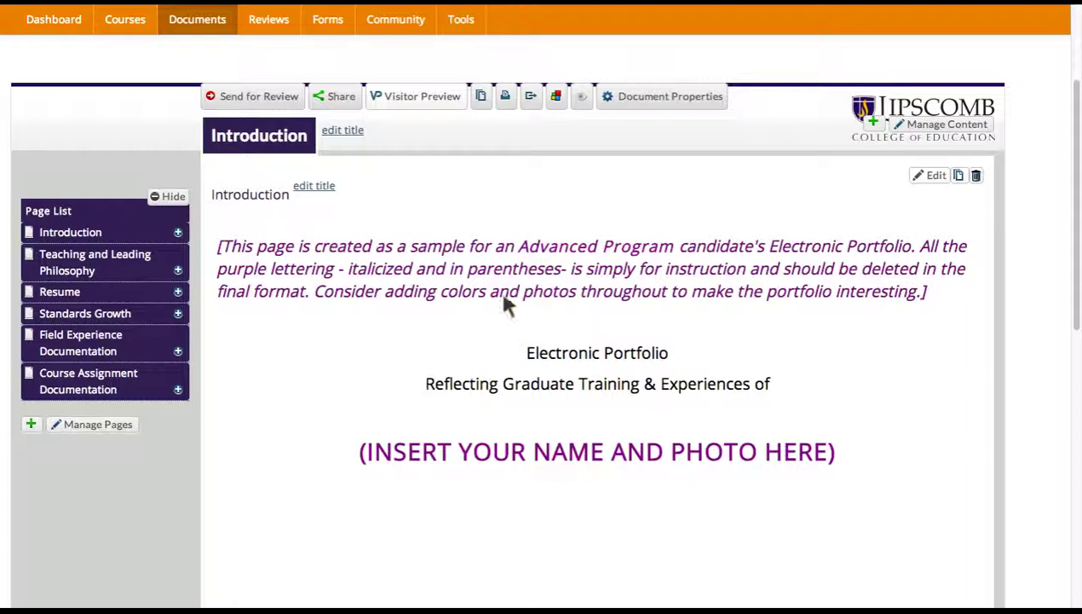
click(64, 295)
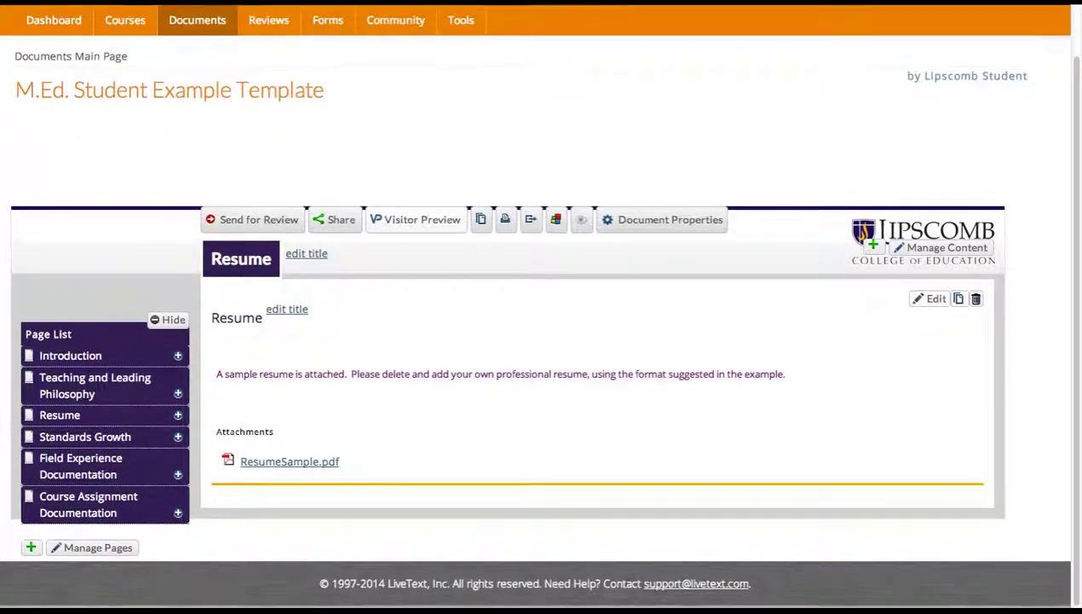
click(74, 362)
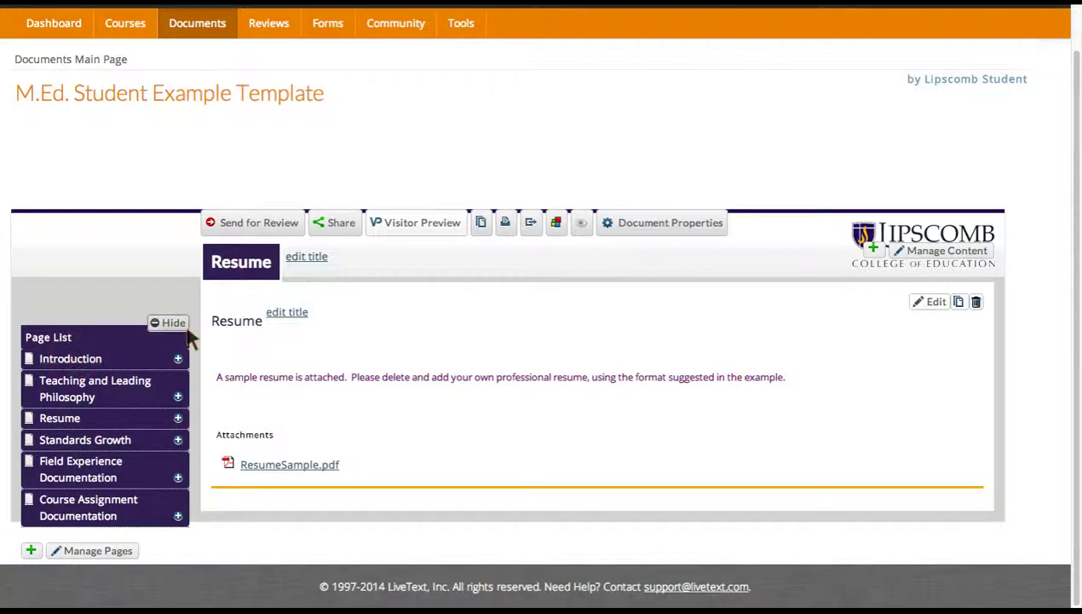
scroll(873, 363, down, 3)
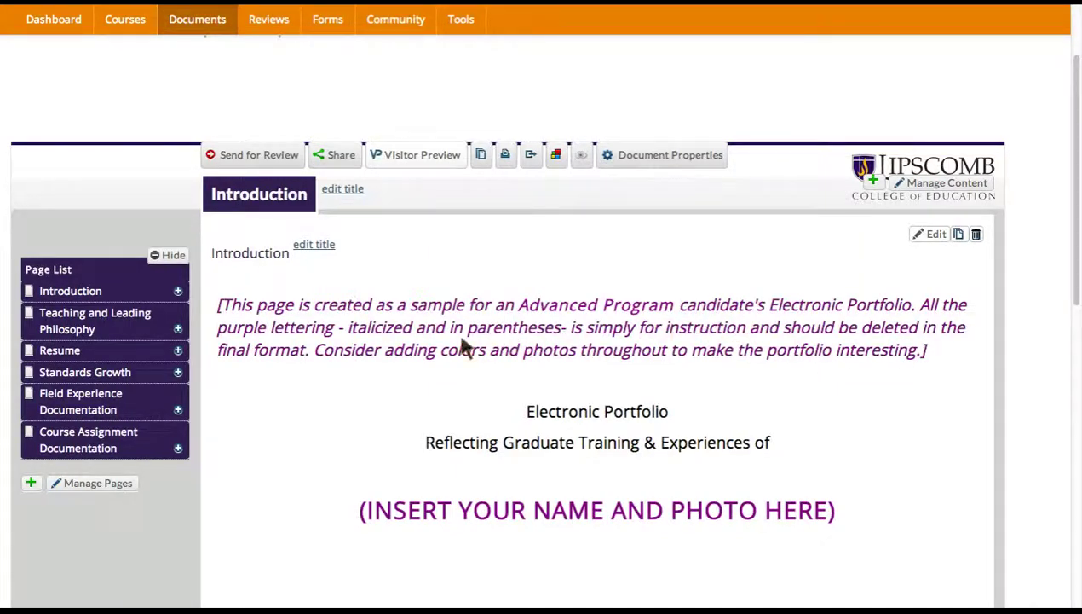
scroll(464, 348, down, 7)
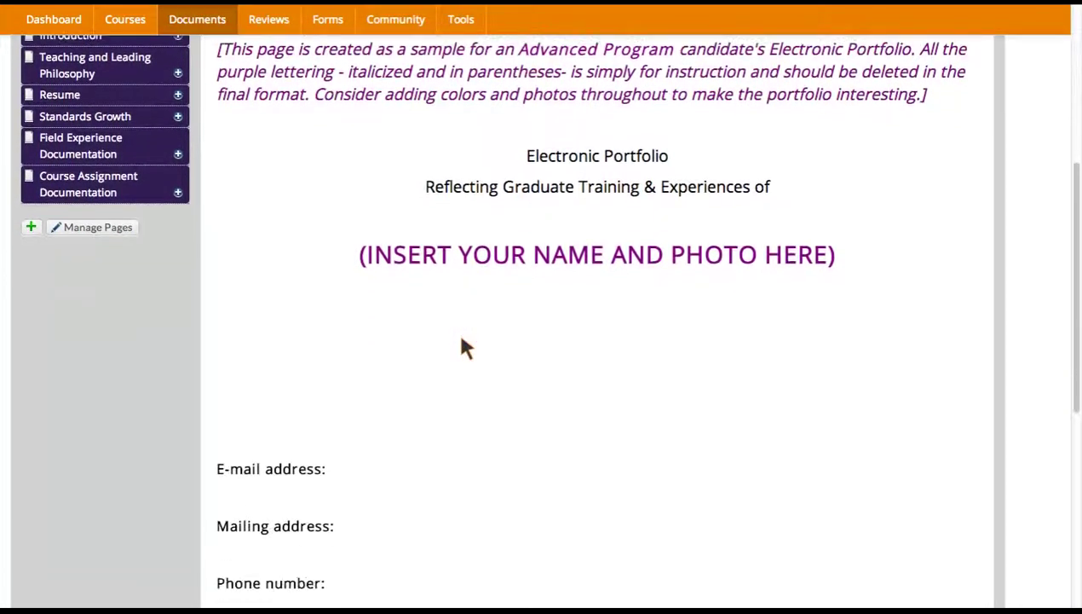
scroll(465, 348, down, 5)
scroll(465, 348, up, 14)
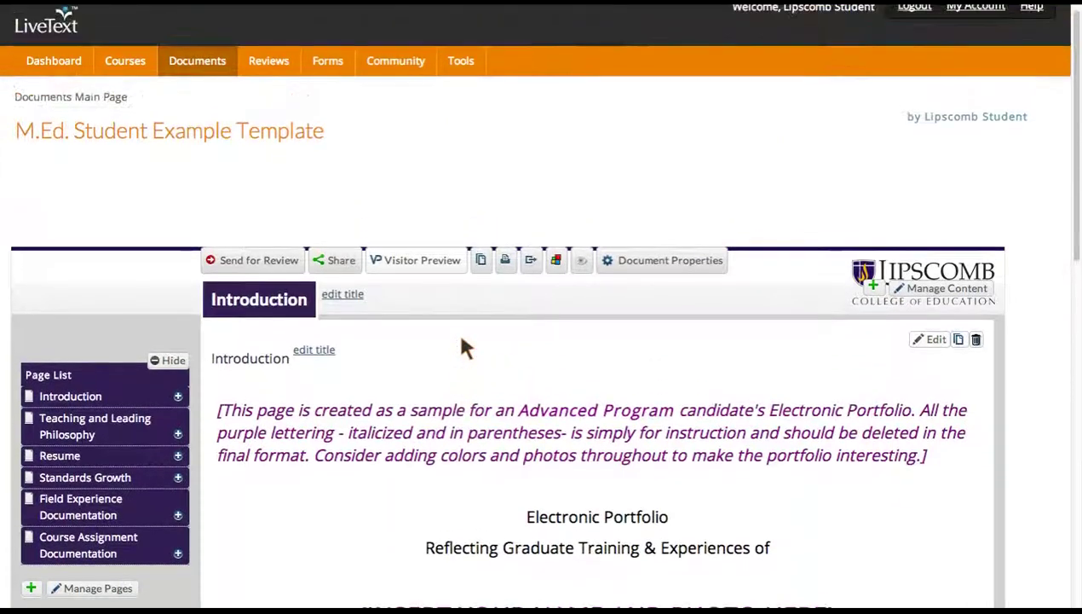
scroll(464, 348, up, 1)
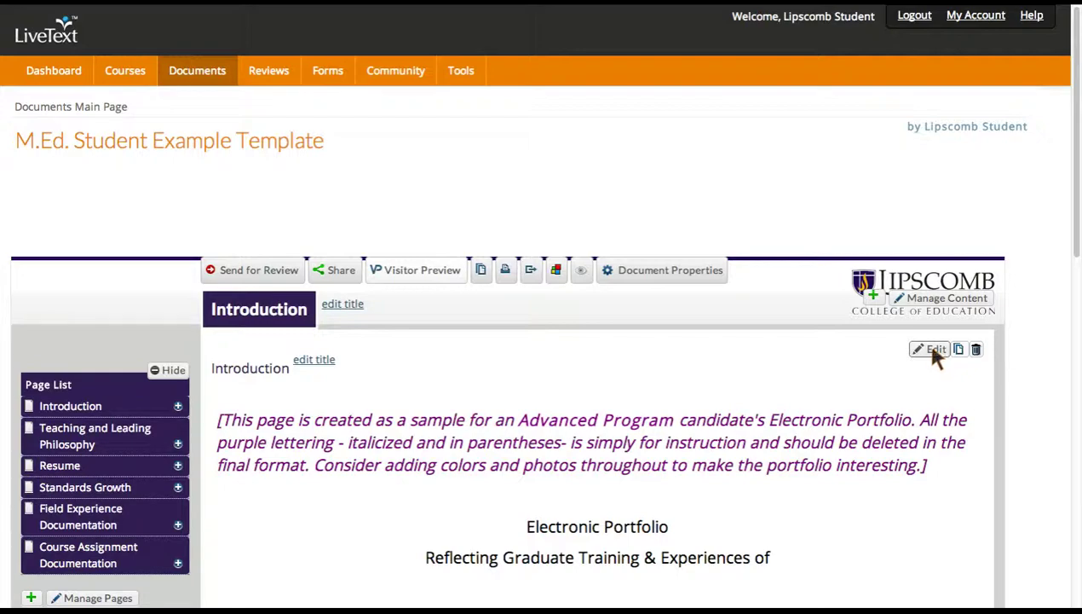
scroll(463, 403, down, 10)
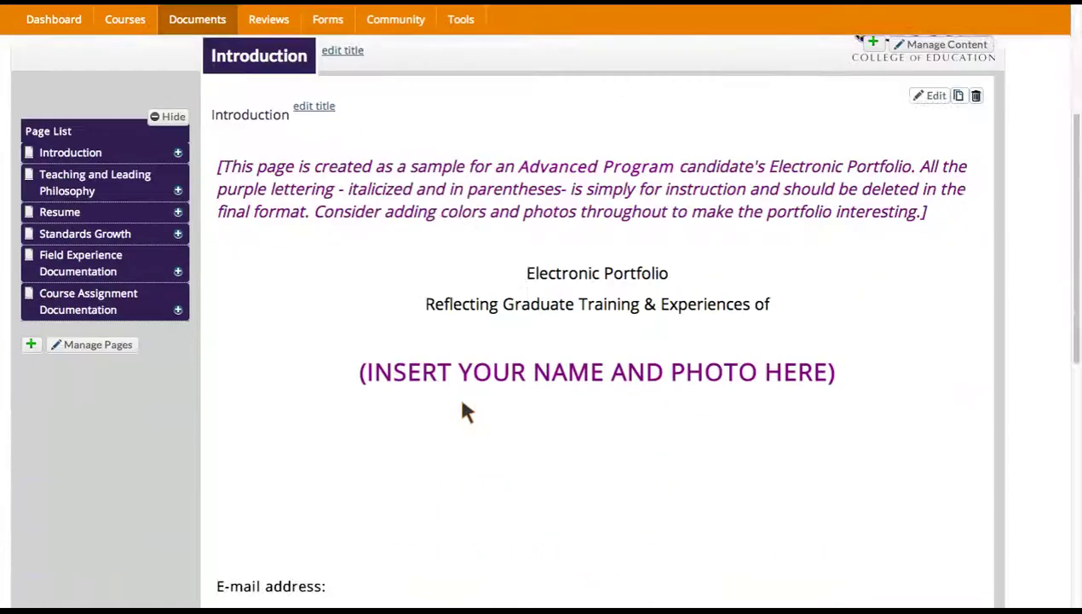
scroll(463, 404, up, 10)
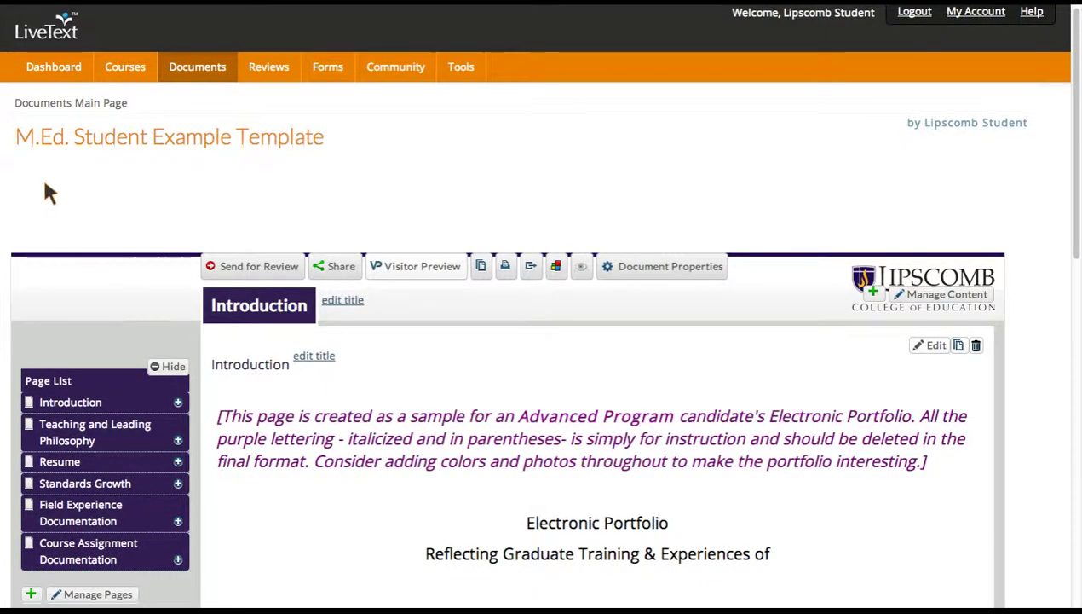
- Edit the Introduction section and delete the purple instruction paragraph
click(937, 346)
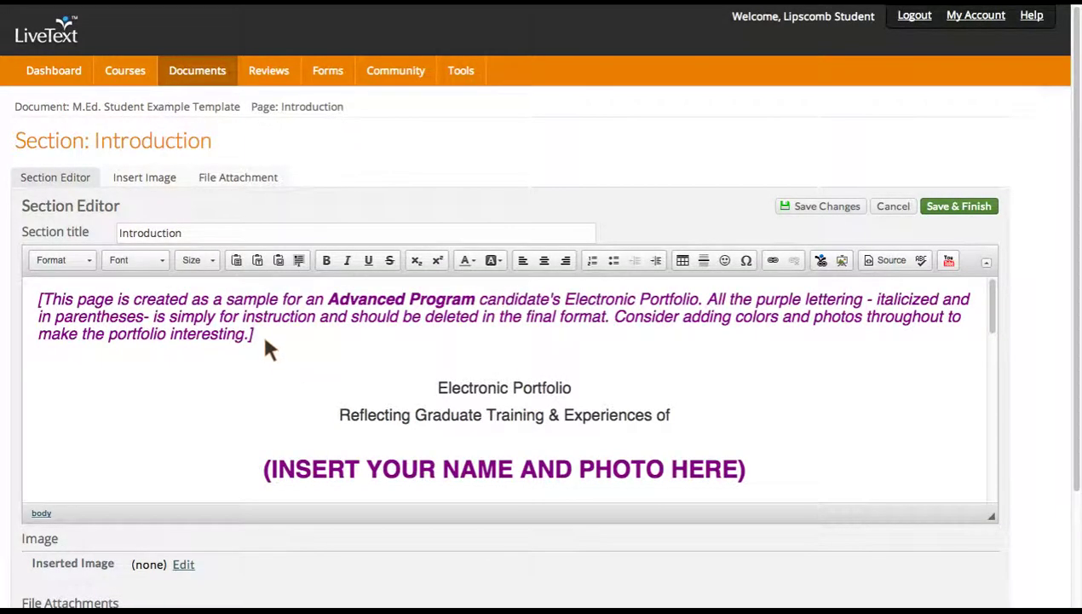
drag(255, 334, 29, 300)
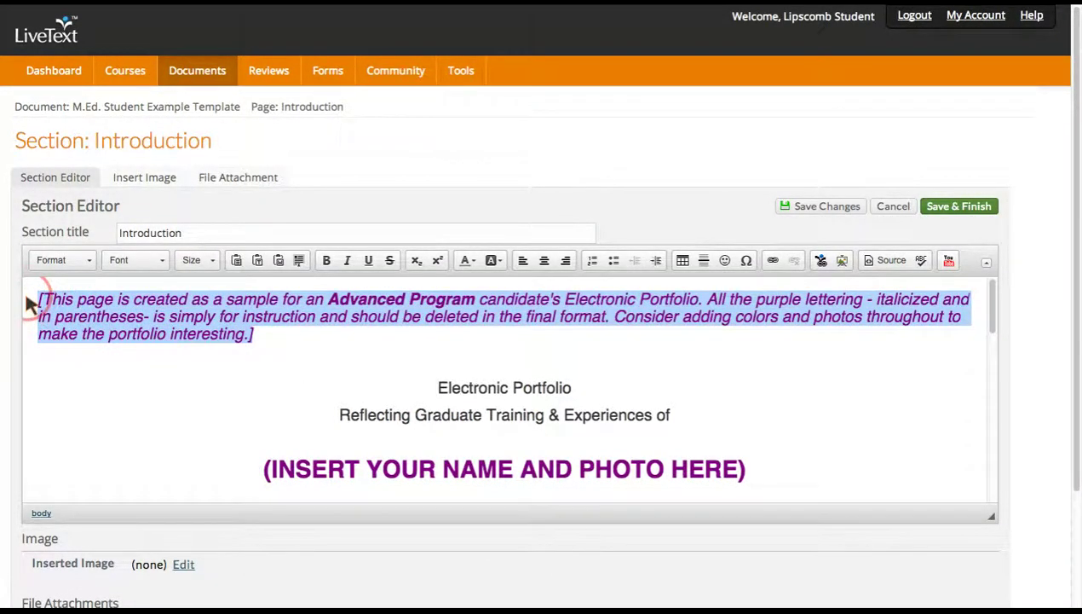
key(BackSpace)
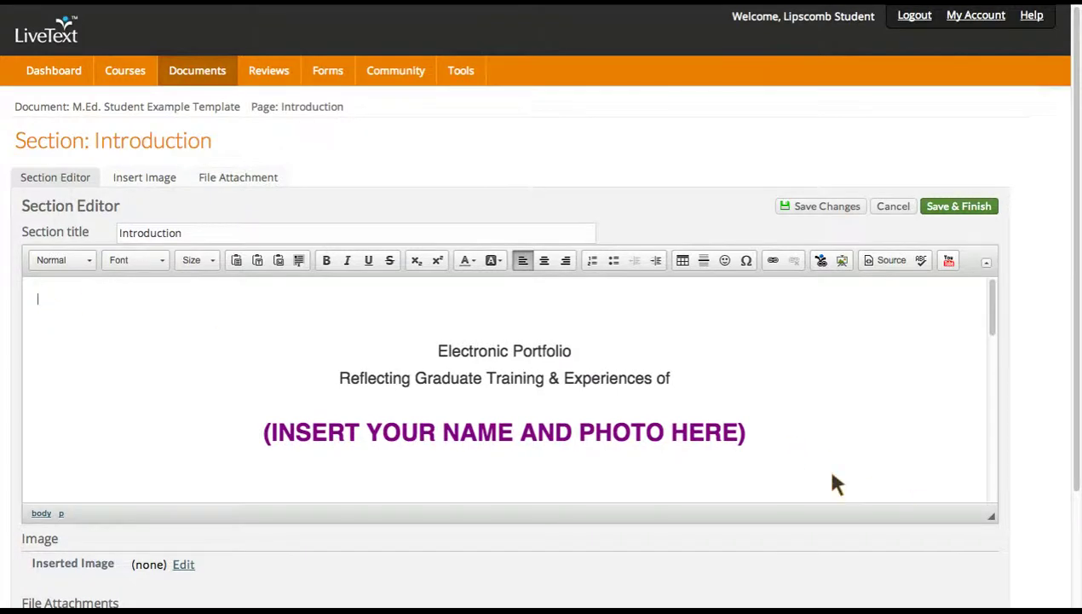
- Replace the name-and-photo placeholder line with 'M.Ed. Student' and save the section
drag(749, 435, 243, 437)
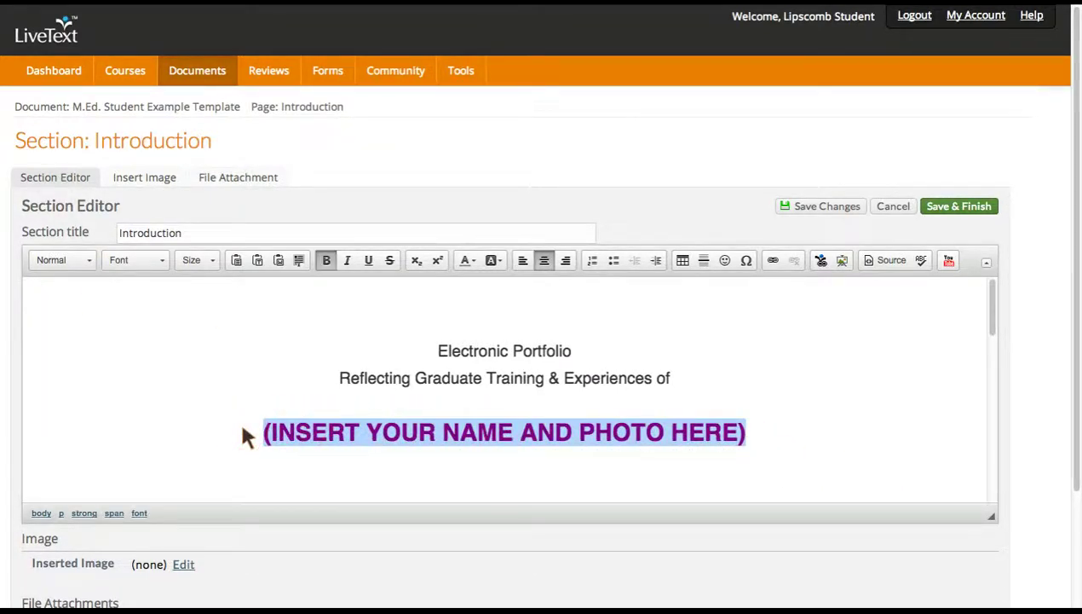
text(M.Ed. Student)
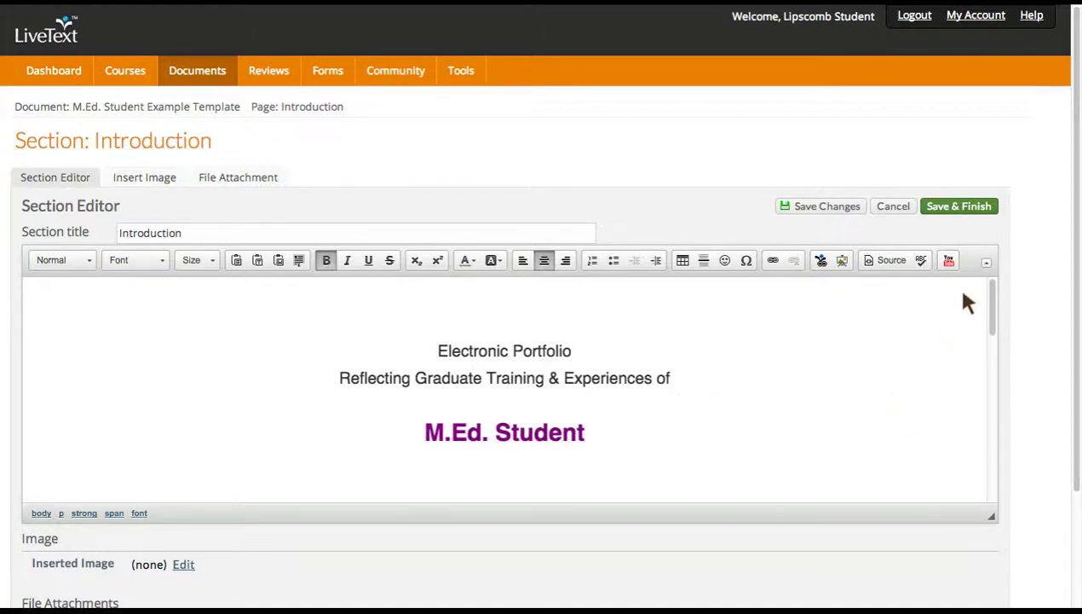
click(959, 206)
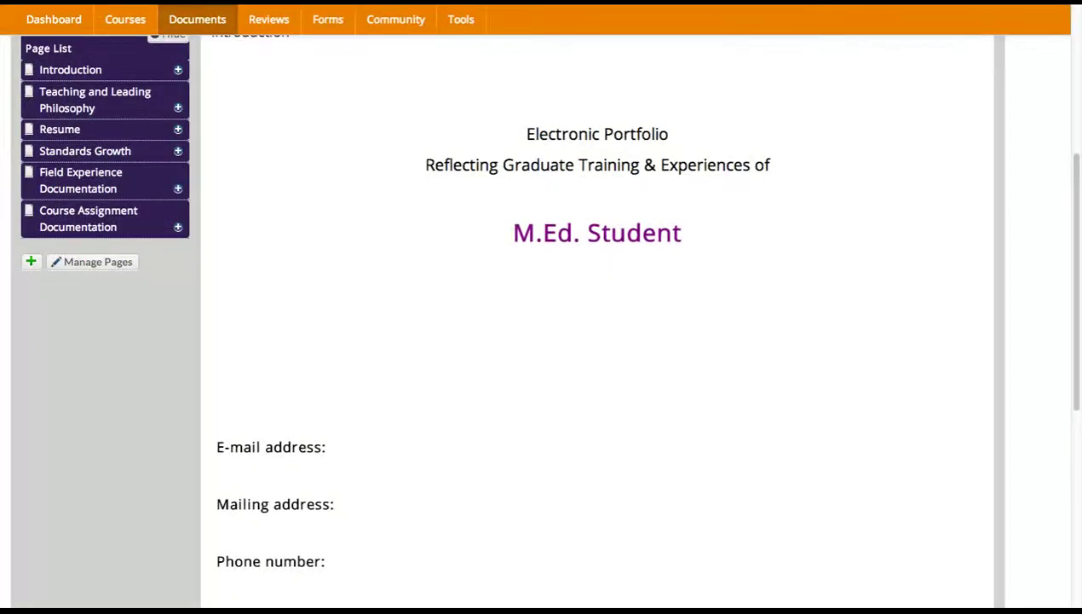
- Scroll back to the top of the document and return to the Dashboard
scroll(631, 262, up, 3)
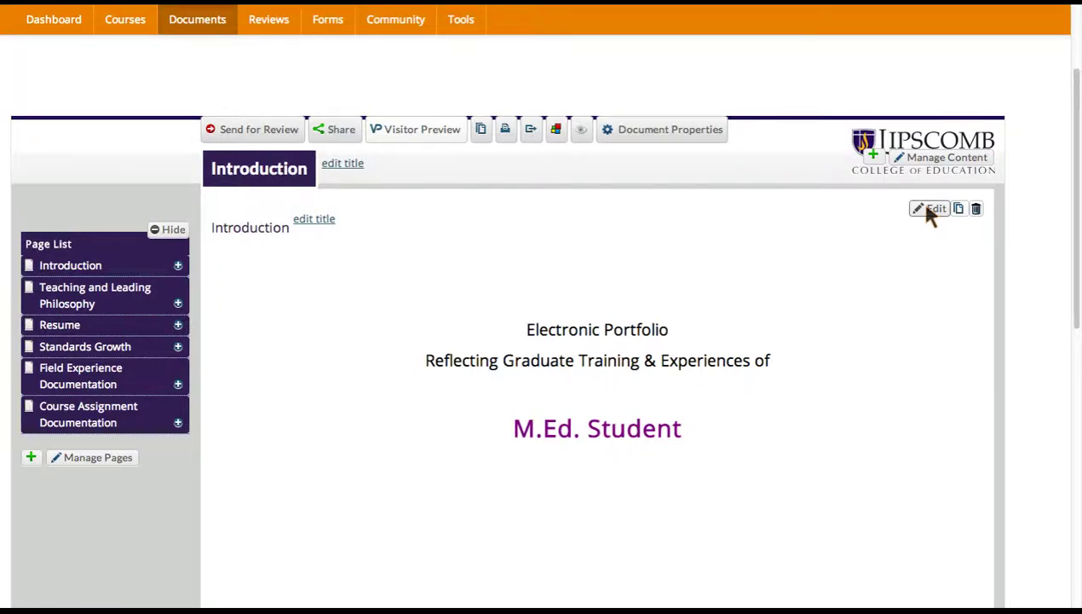
scroll(384, 288, up, 3)
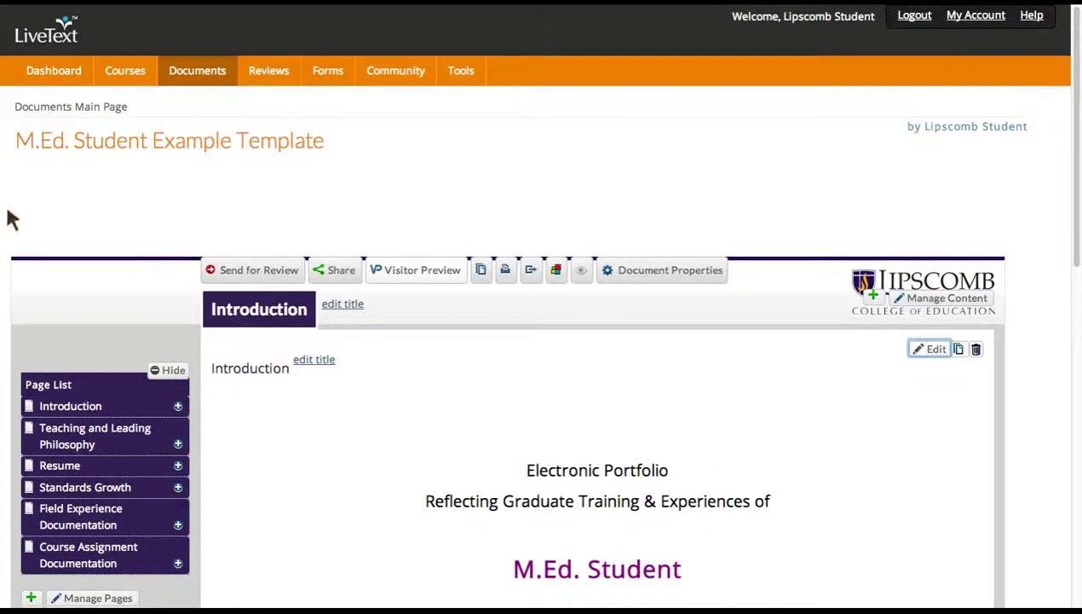
click(37, 75)
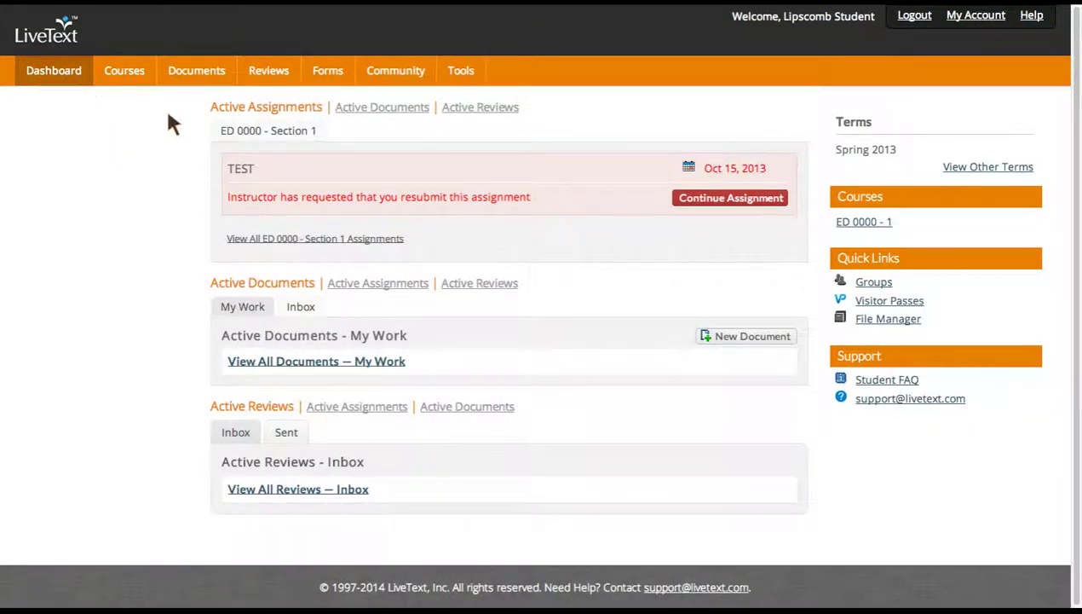
- Open 'M.Ed. Student Example Template' from page 2 of My Work and review its Introduction
click(198, 75)
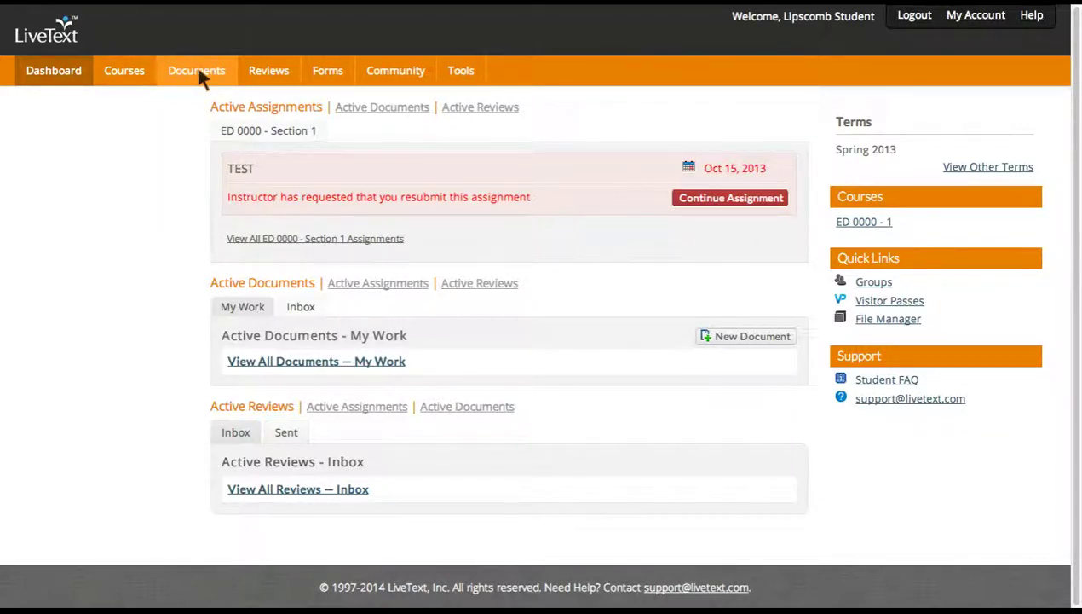
scroll(170, 230, down, 4)
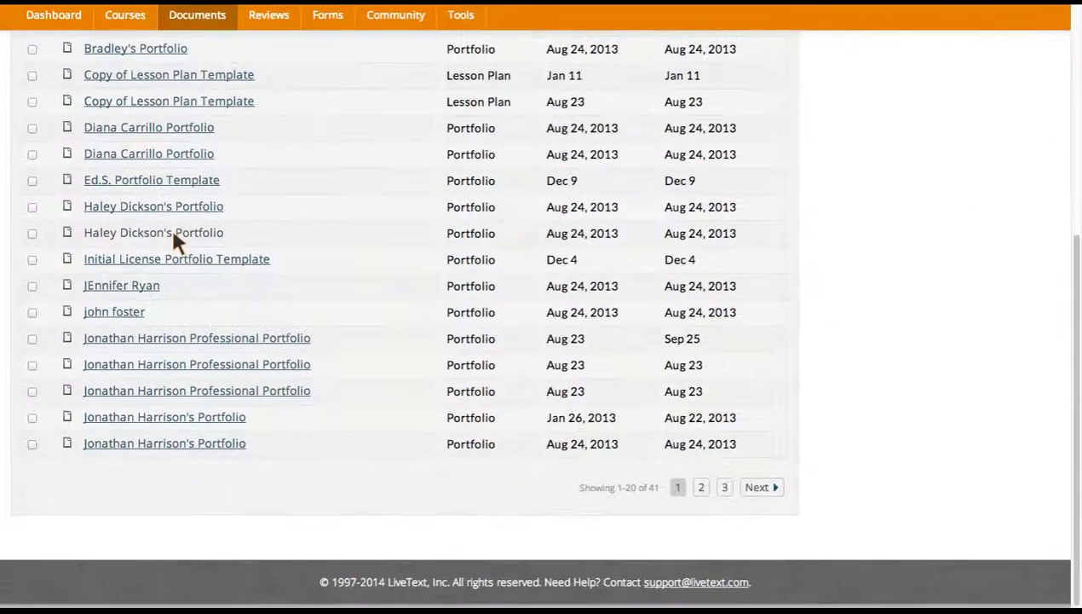
click(700, 491)
scroll(194, 485, down, 2)
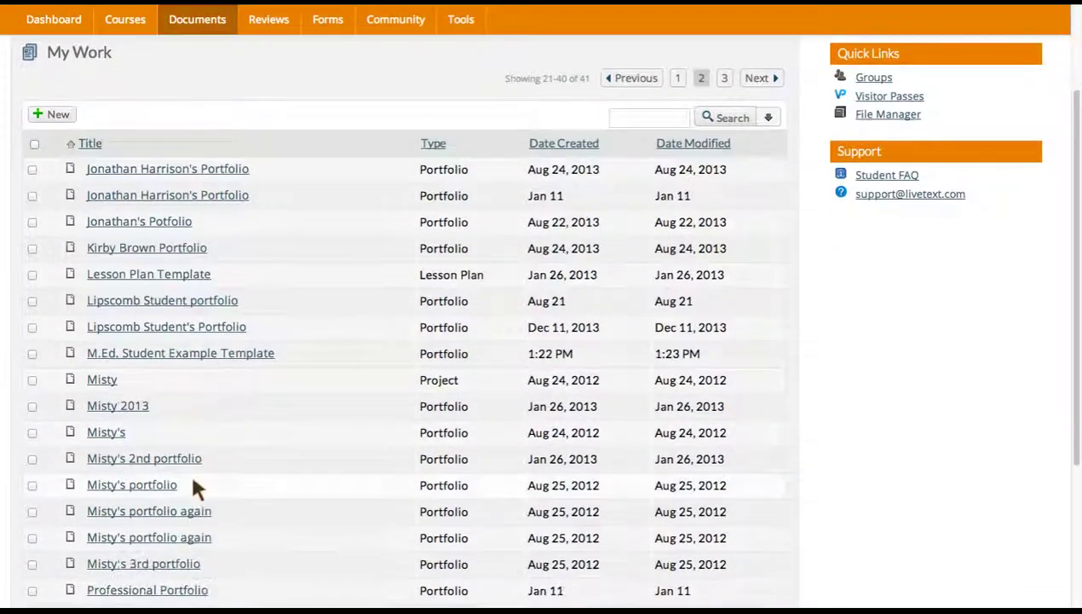
click(194, 358)
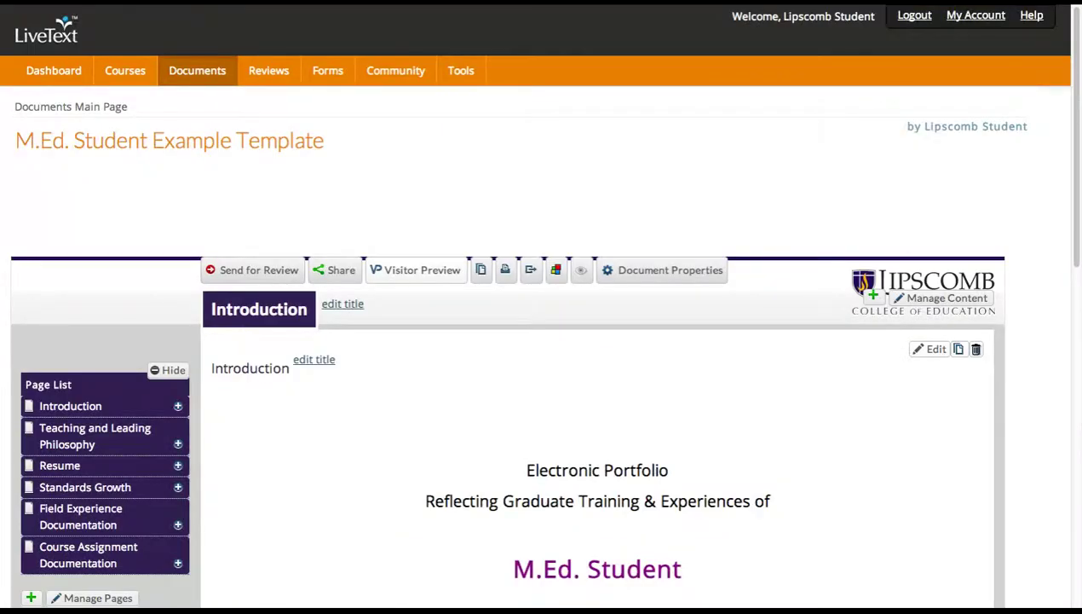
scroll(545, 341, down, 5)
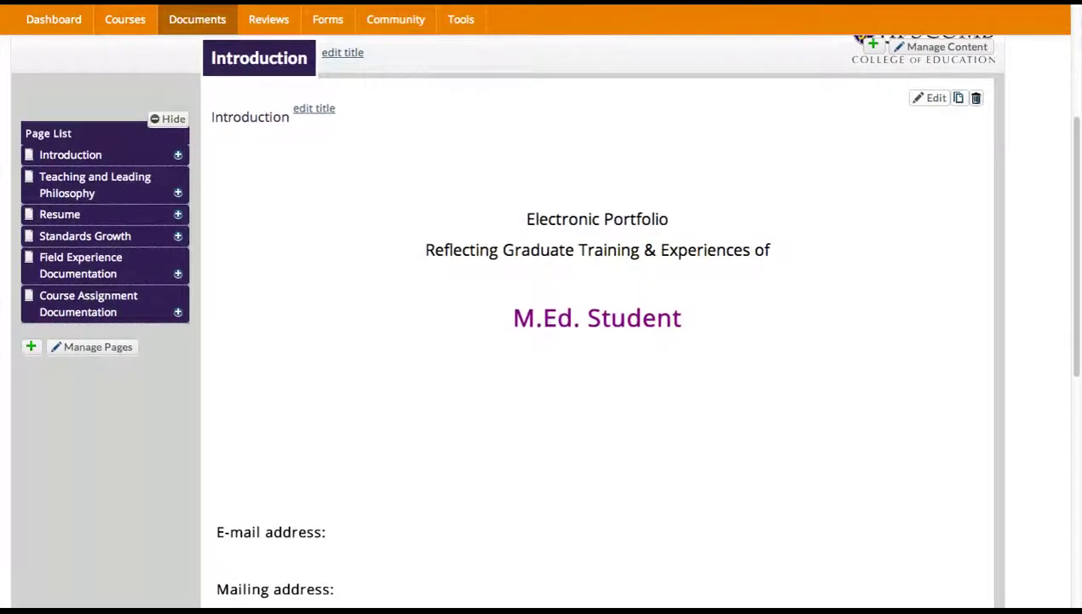
scroll(546, 341, up, 5)
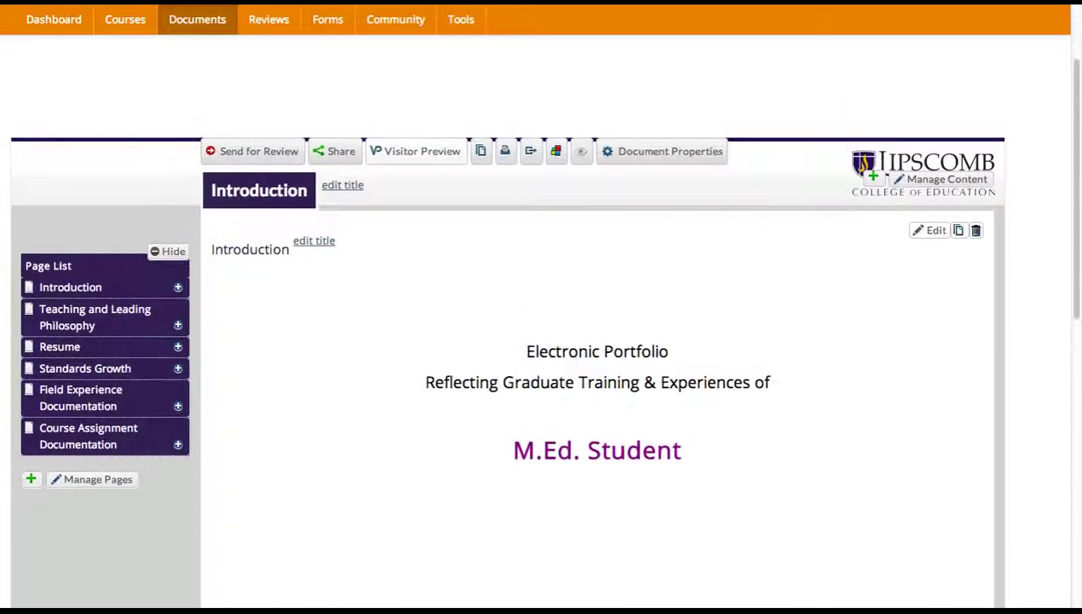